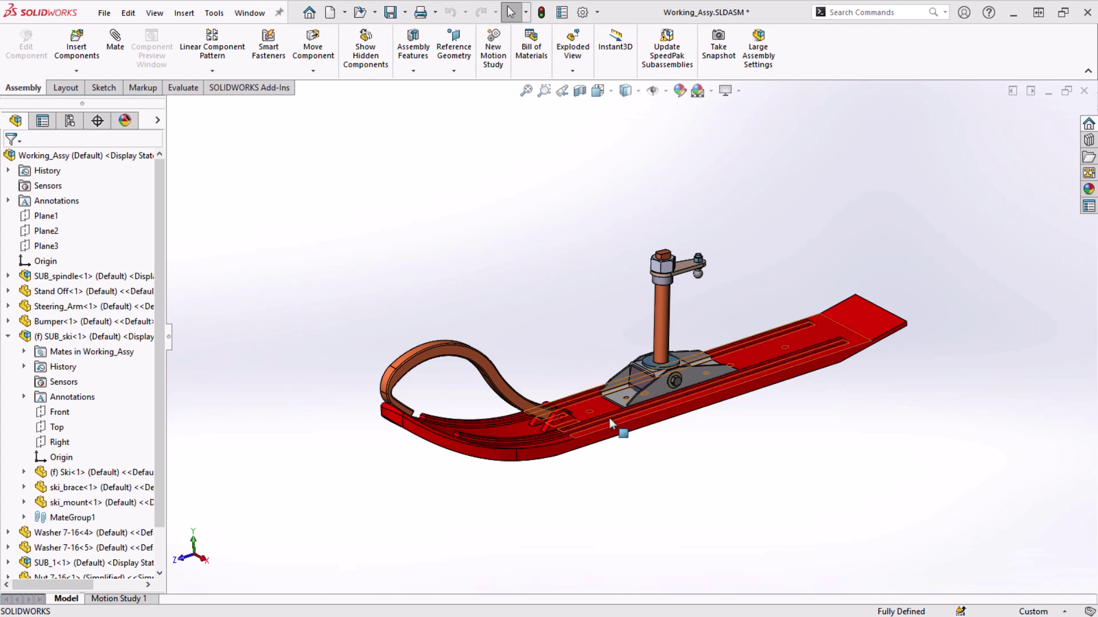
Open the Ski part on its own and inspect Fillet4 and VarFillet1 in its history.
click(606, 433)
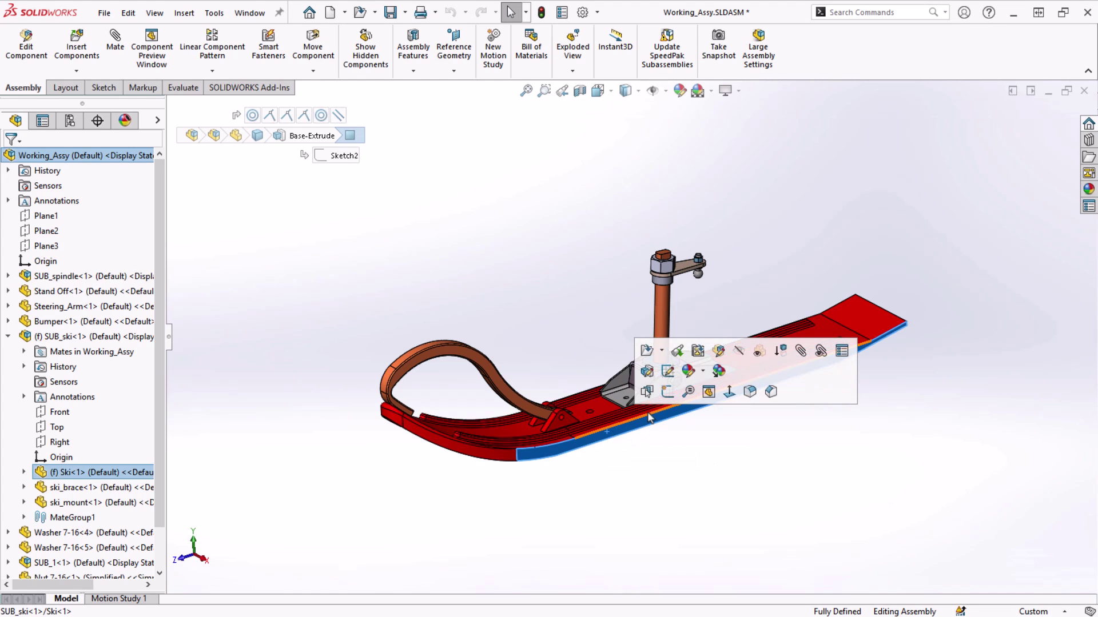
click(648, 352)
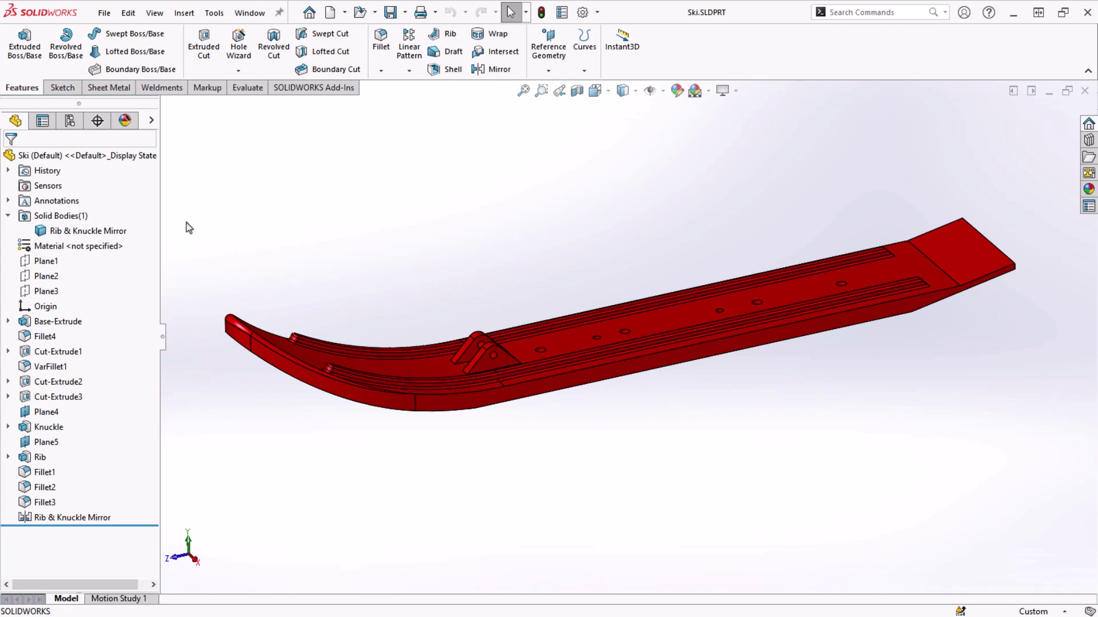
click(9, 171)
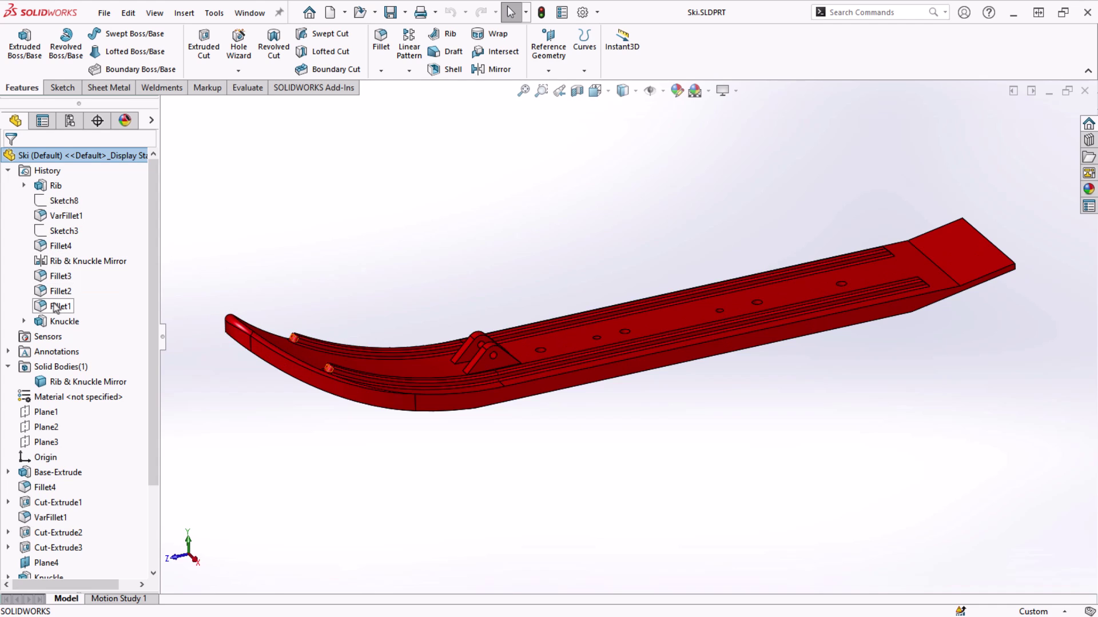
click(60, 247)
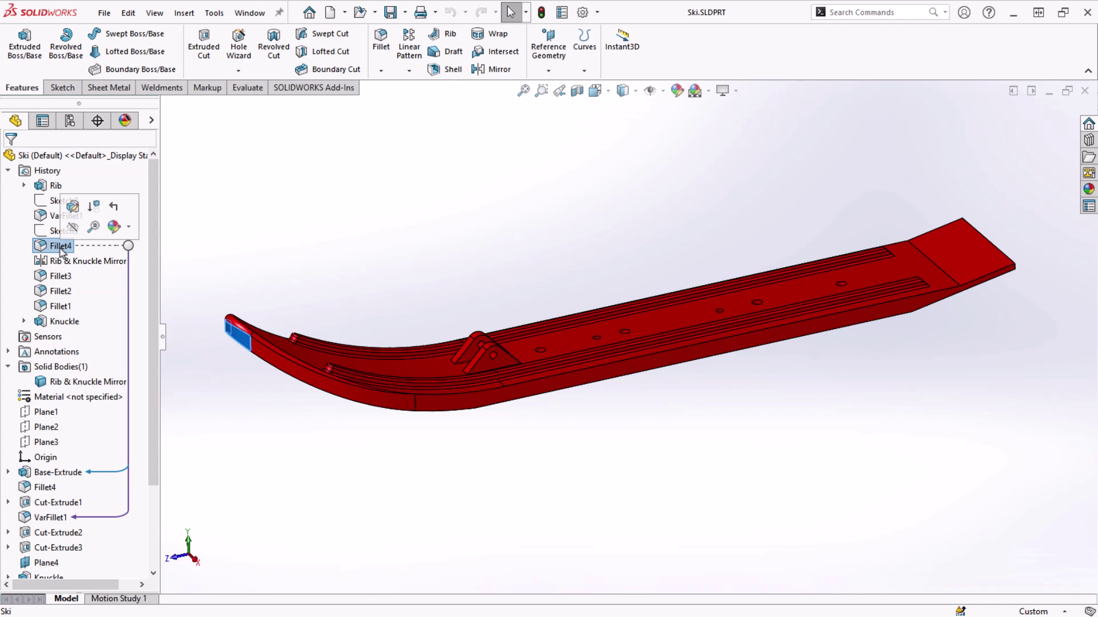
click(56, 216)
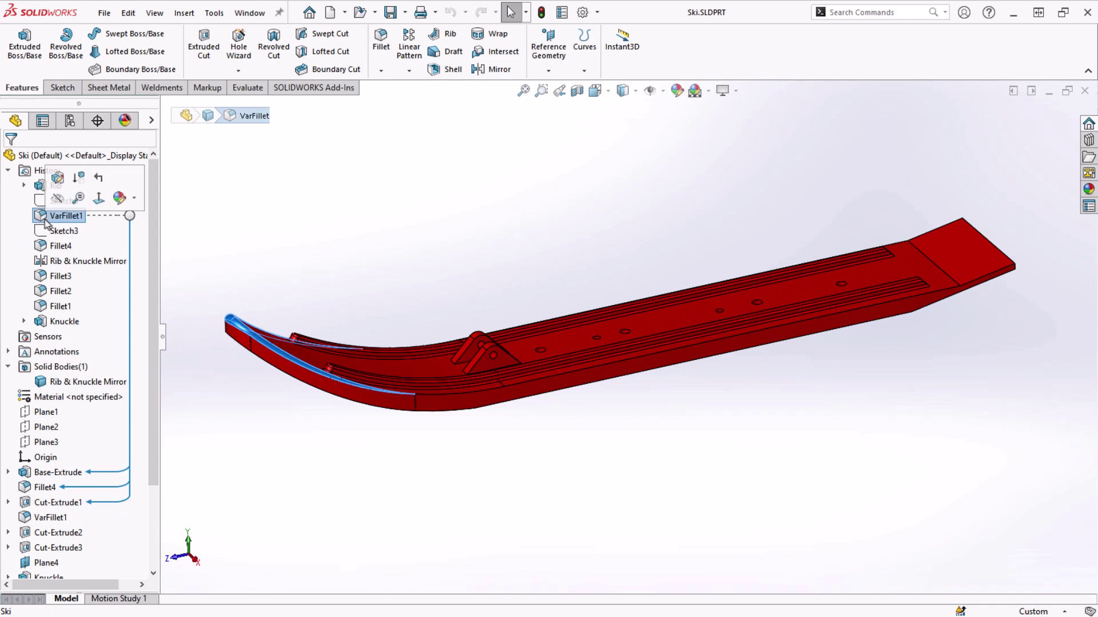
Edit the Rib feature, accept its settings, and exit the sketch to rebuild.
right_click(45, 184)
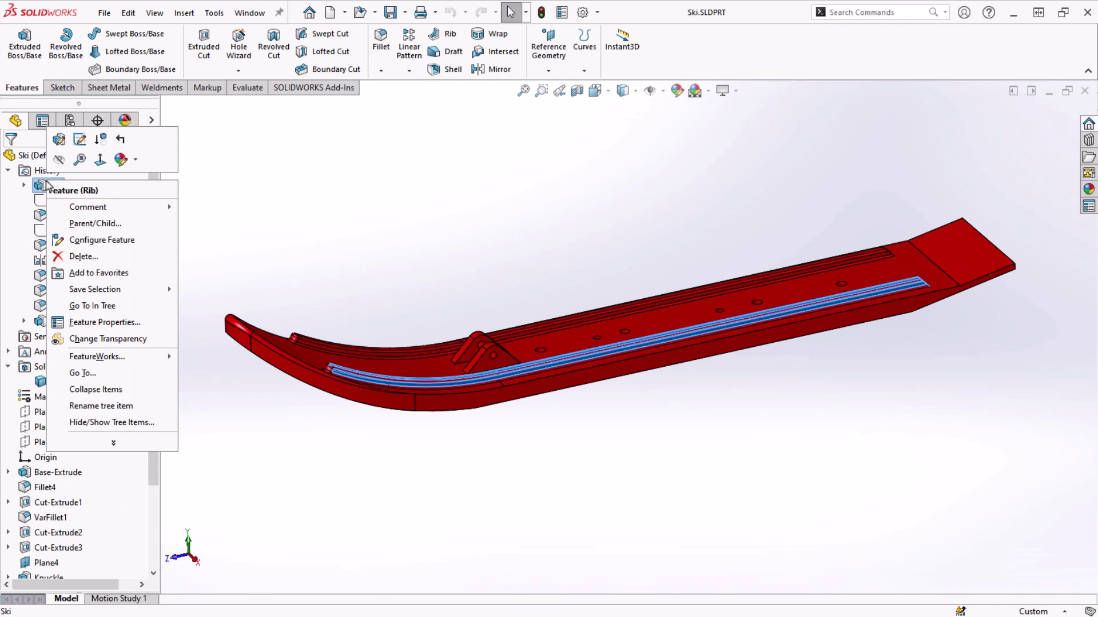
click(57, 142)
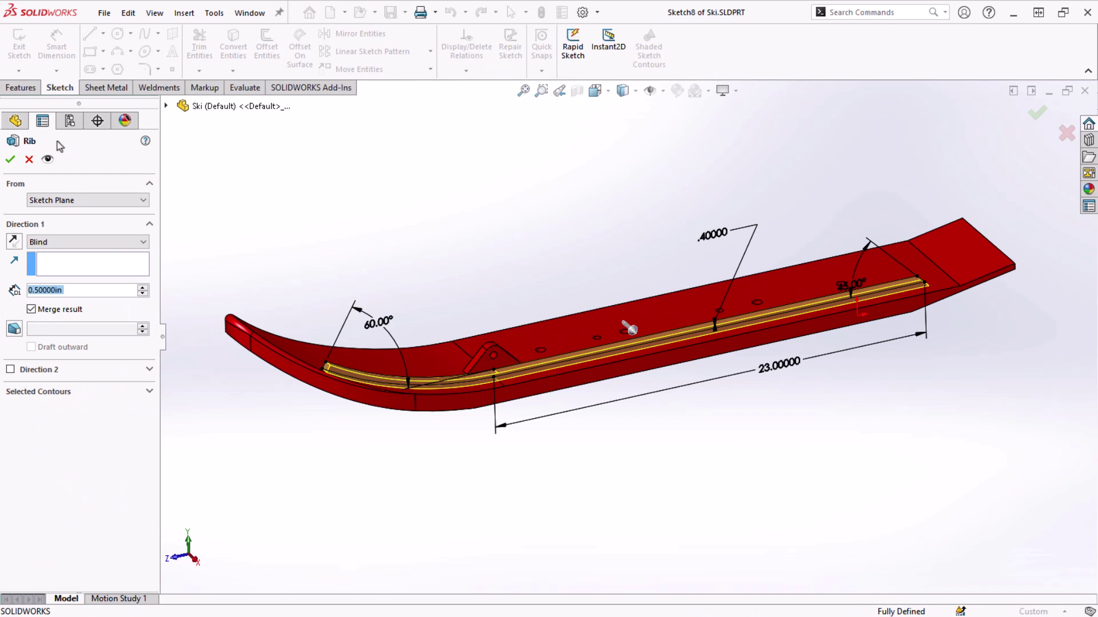
click(11, 160)
key(ctrl+b)
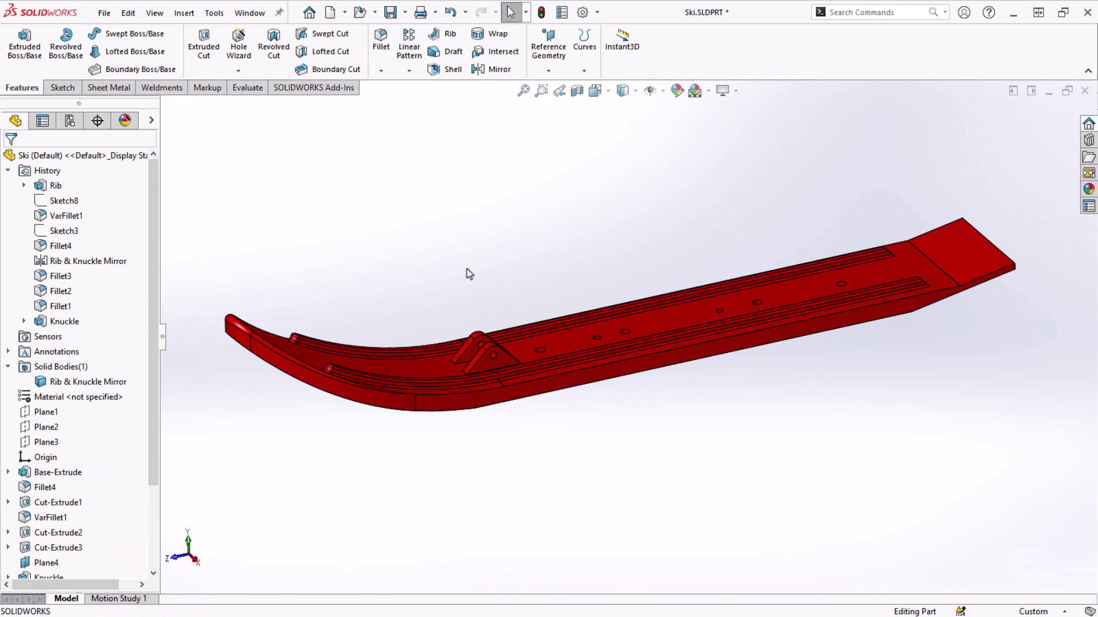
Filter the tree to extrude features and review Cut-Extrude1, Cut-Extrude2 and Cut-Extrude3.
click(7, 172)
click(7, 216)
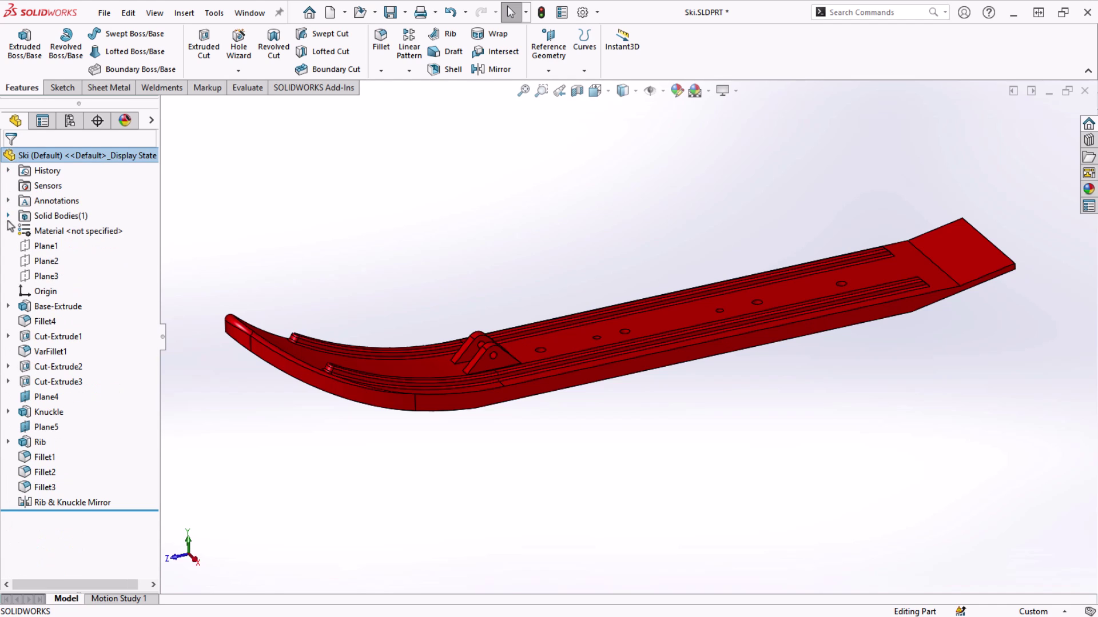
click(99, 140)
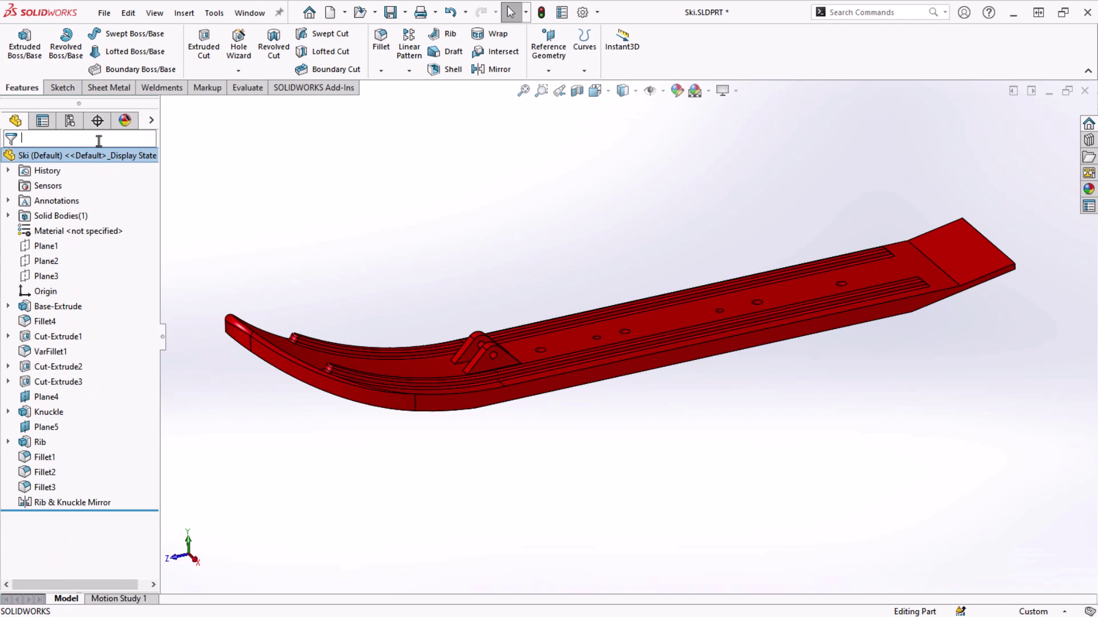
text(extr)
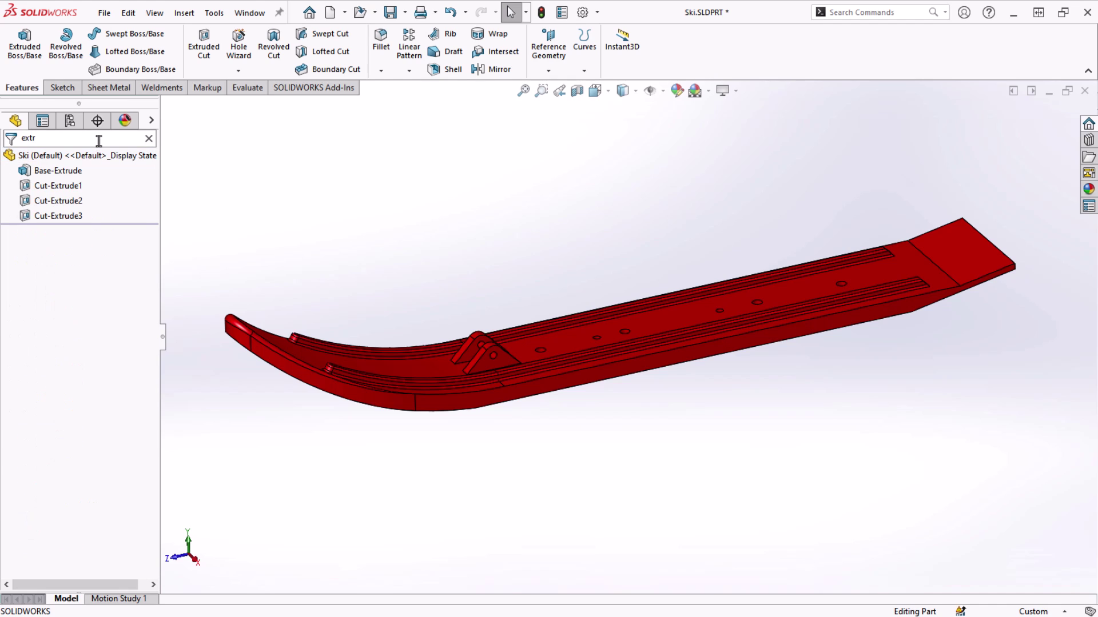
click(53, 186)
click(50, 203)
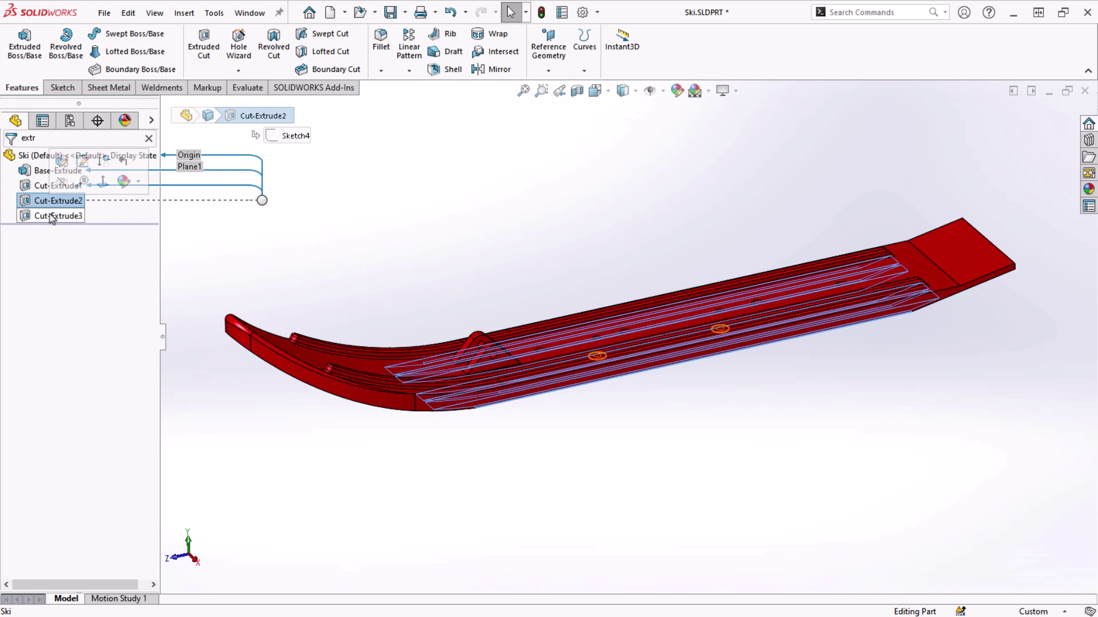
click(51, 216)
double_click(42, 140)
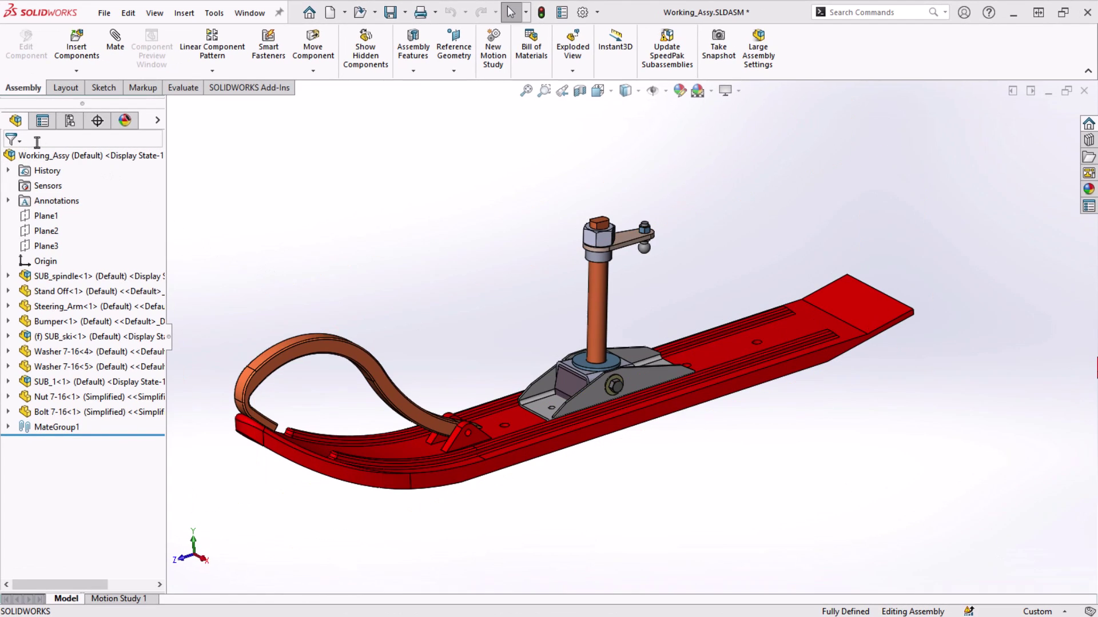
click(20, 141)
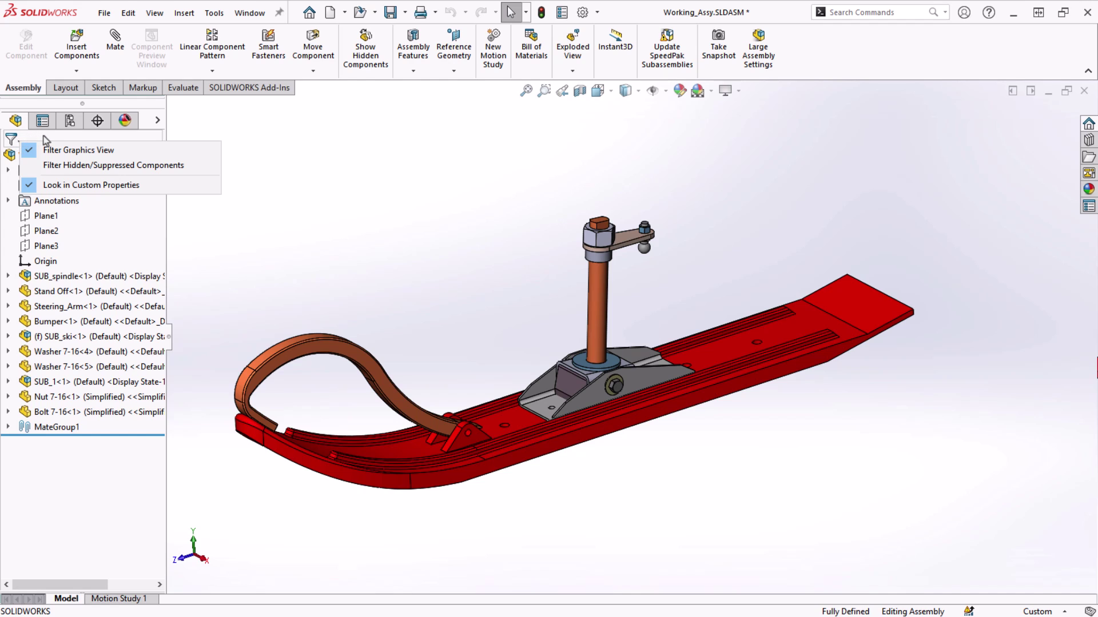
click(44, 136)
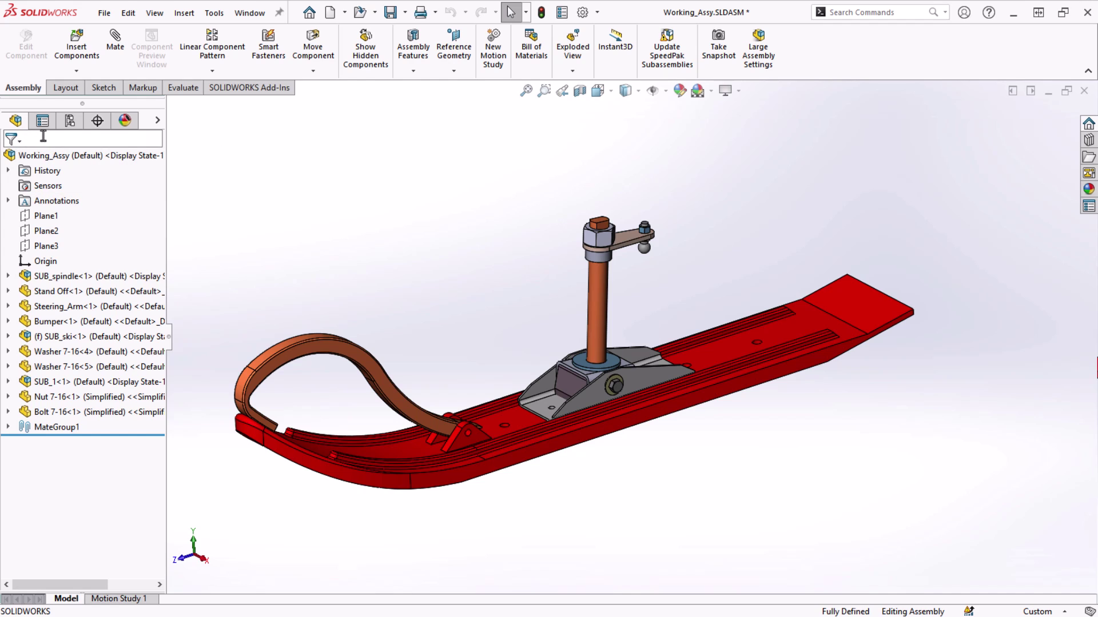
text(w)
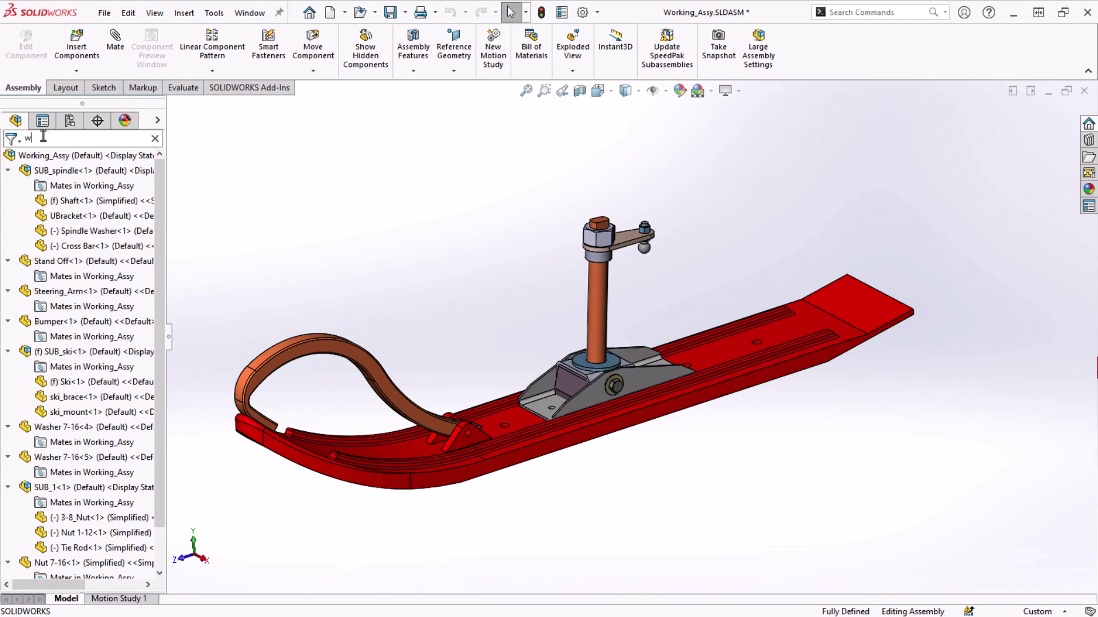
text(a)
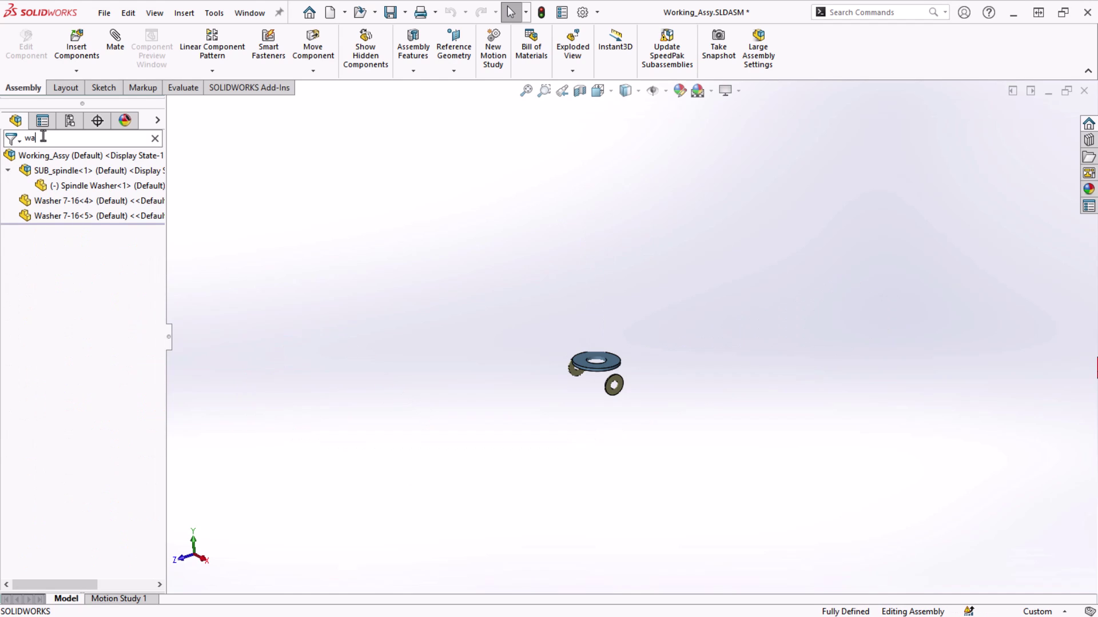
text(s)
click(67, 187)
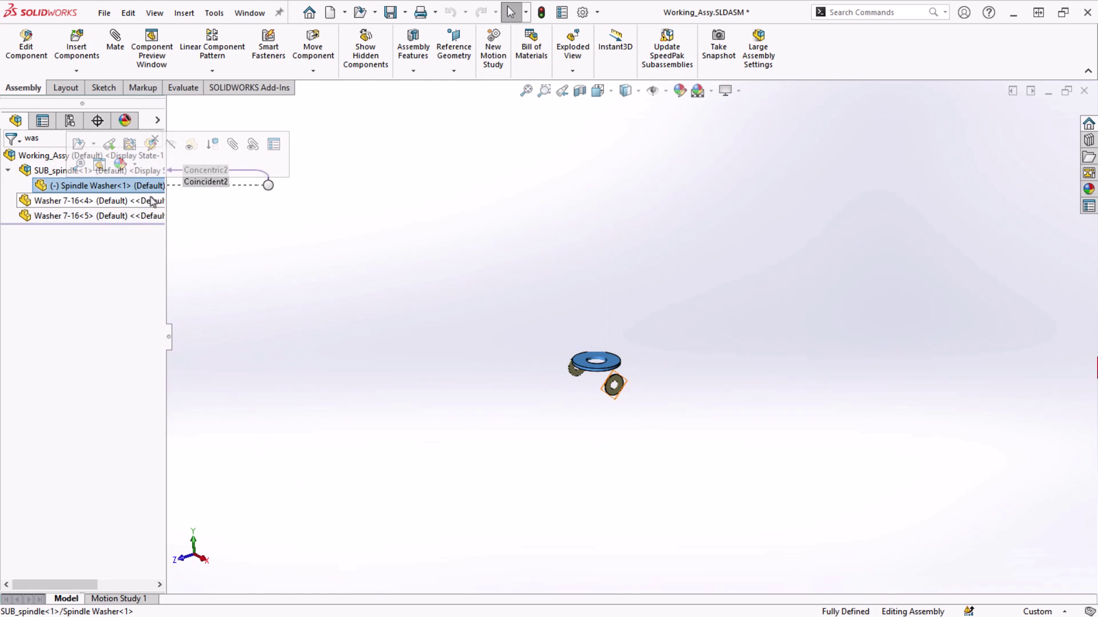
click(236, 219)
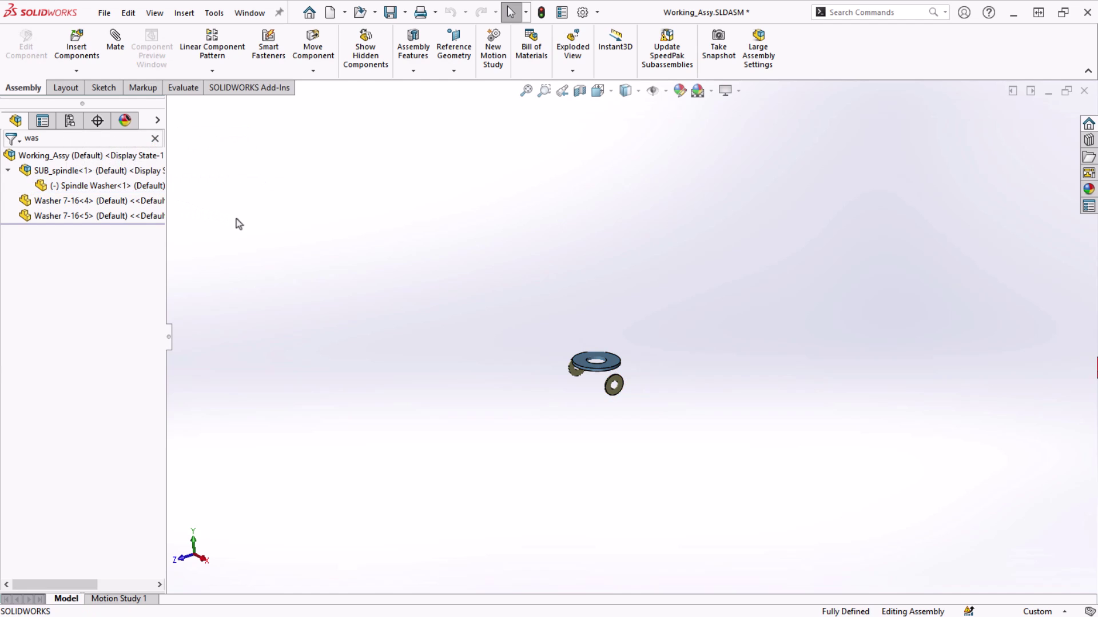
click(154, 139)
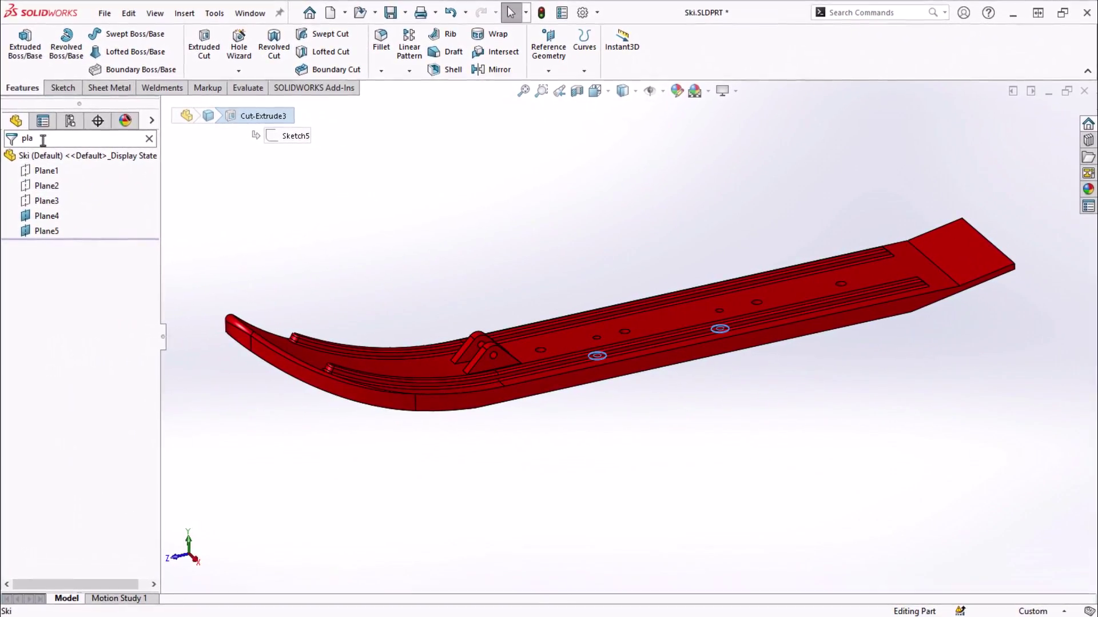
Filter the tree for 'knu', highlight the Knuckle feature, then clear the filter and deselect.
key(BackSpace)
key(BackSpace)
key(BackSpace)
text(kn)
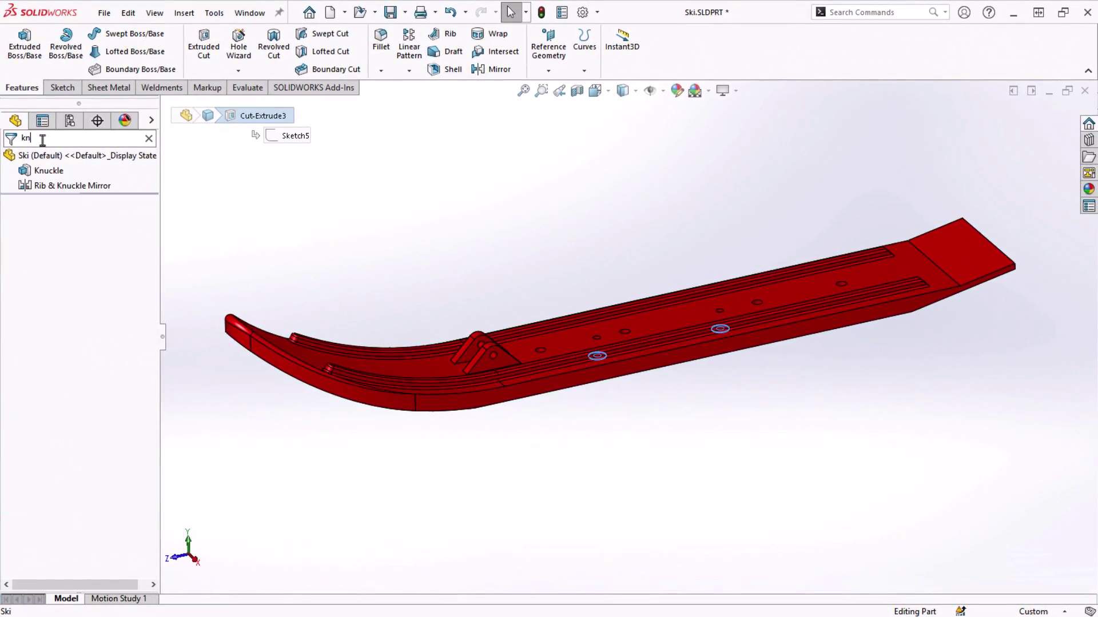
text(u)
click(60, 176)
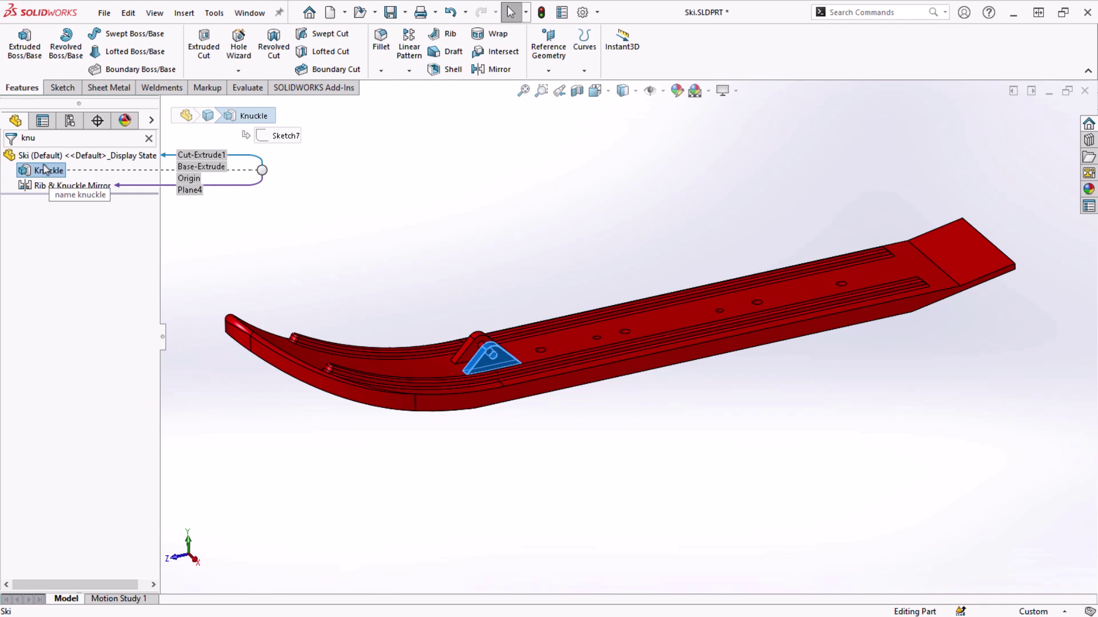
click(148, 138)
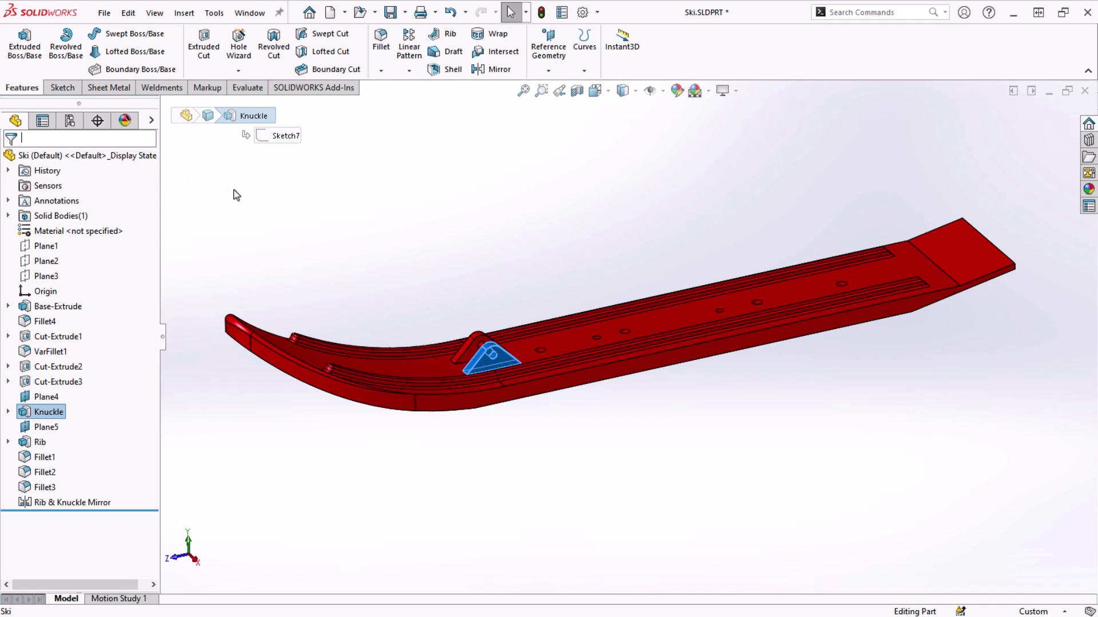
click(236, 196)
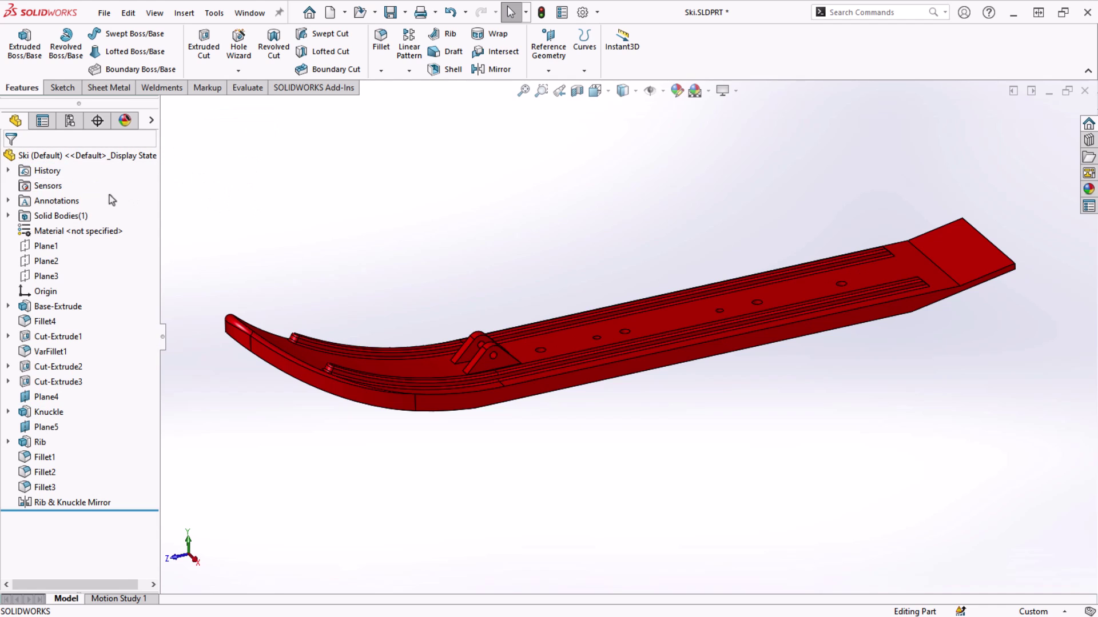
Add a Mass Properties mass sensor on the ski body alerting when mass exceeds 2650.
right_click(54, 191)
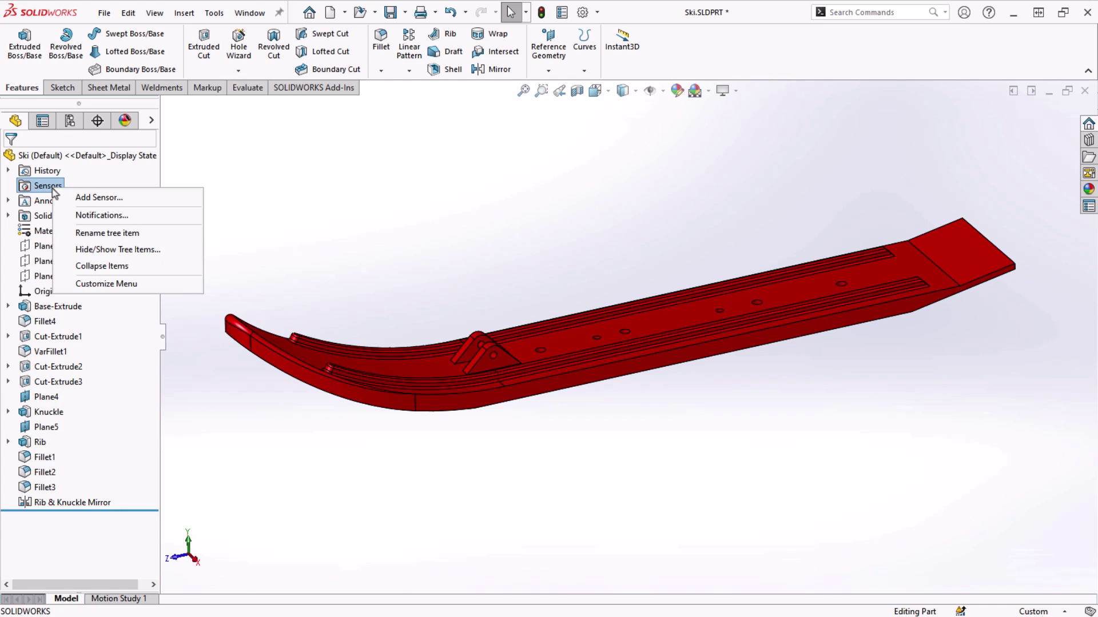
click(105, 201)
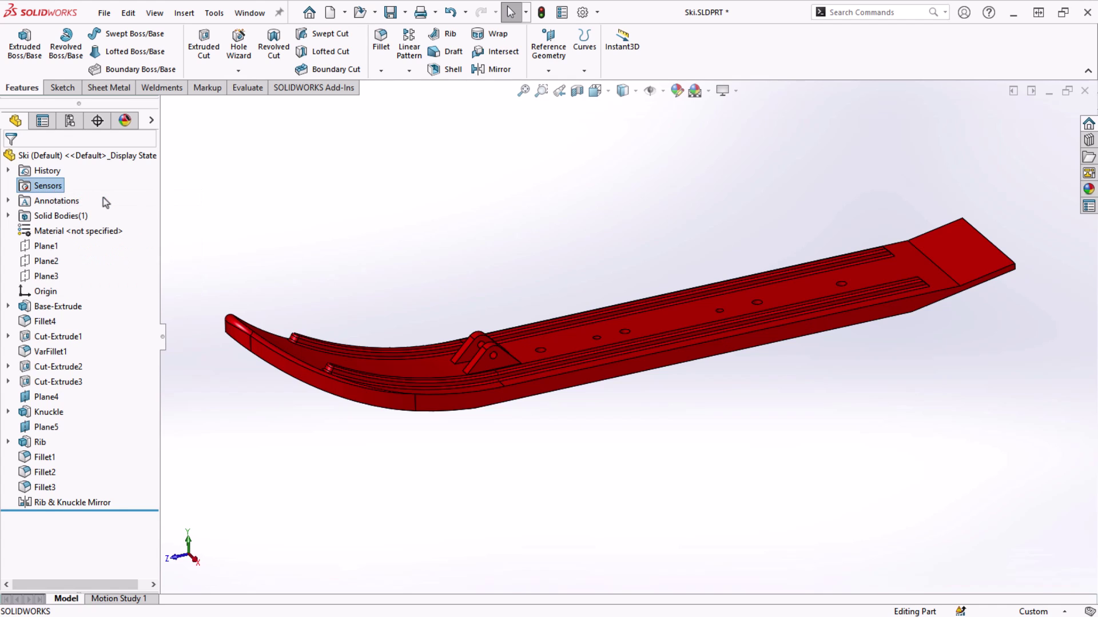
click(96, 202)
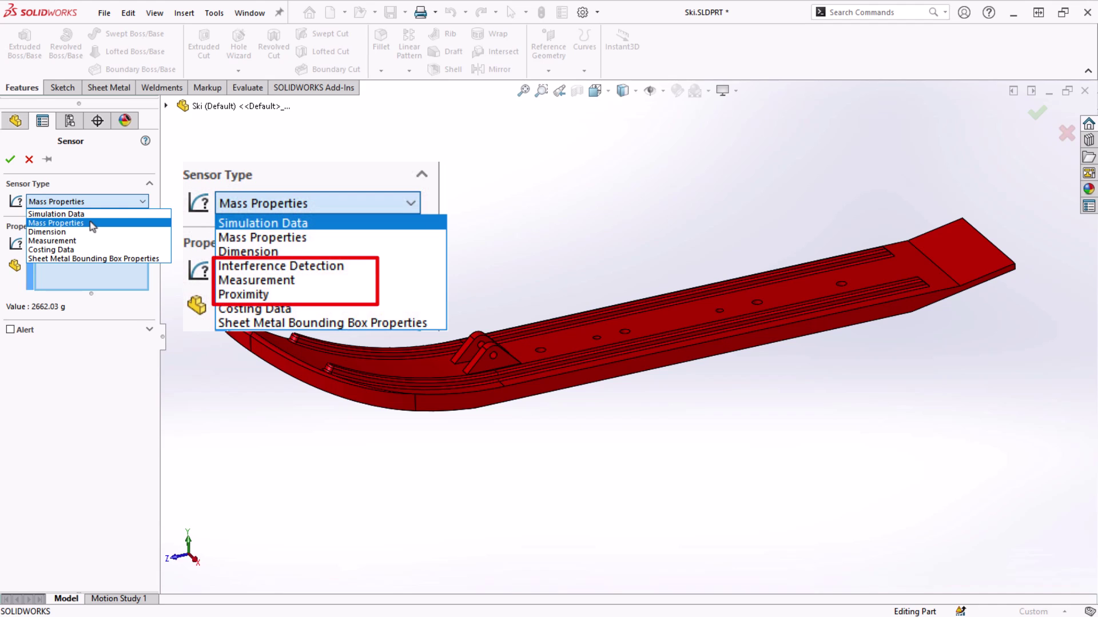
click(91, 224)
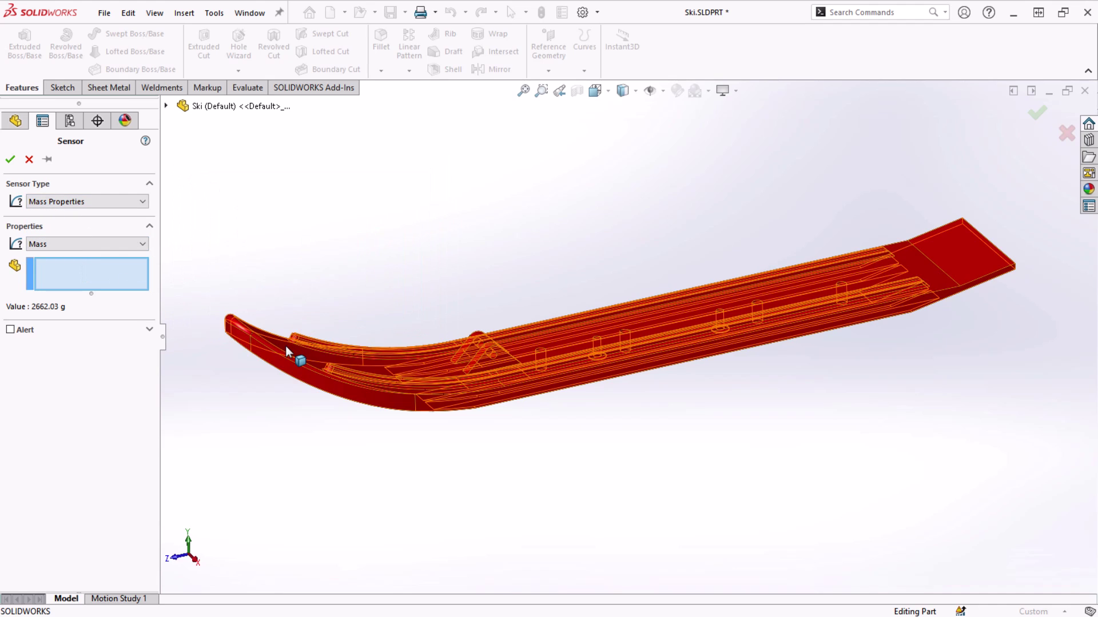
click(286, 346)
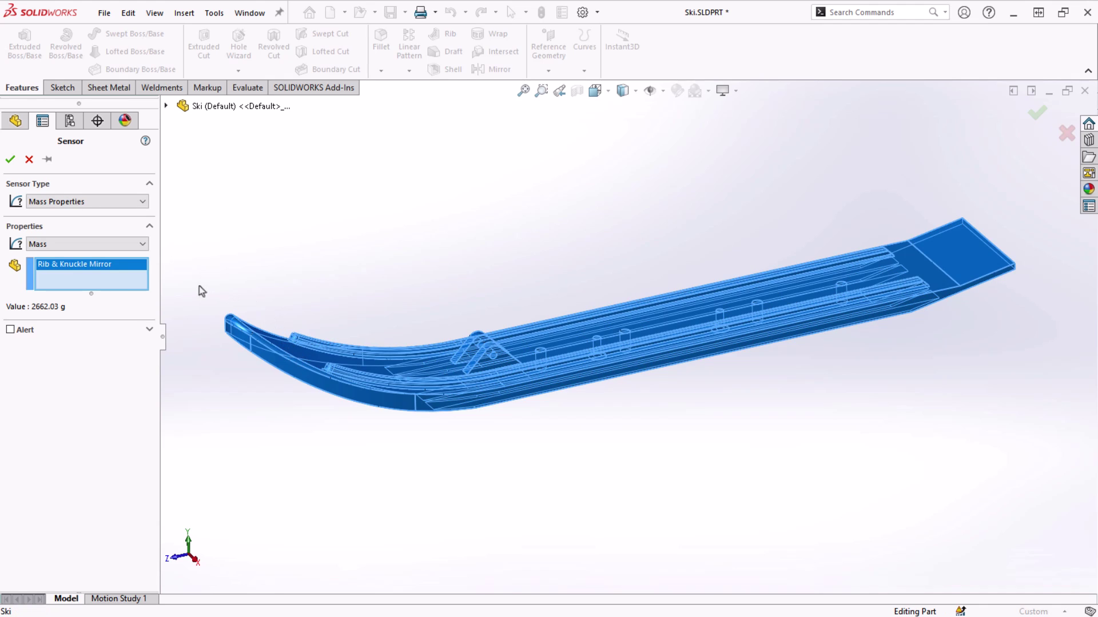
click(11, 331)
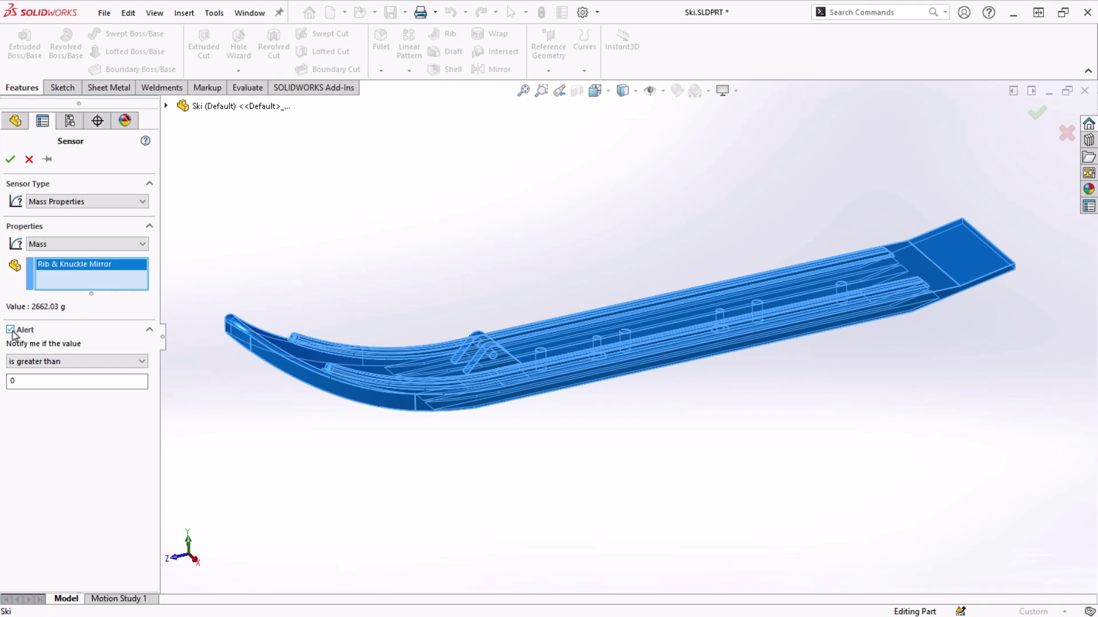
click(30, 381)
text(2650)
click(11, 159)
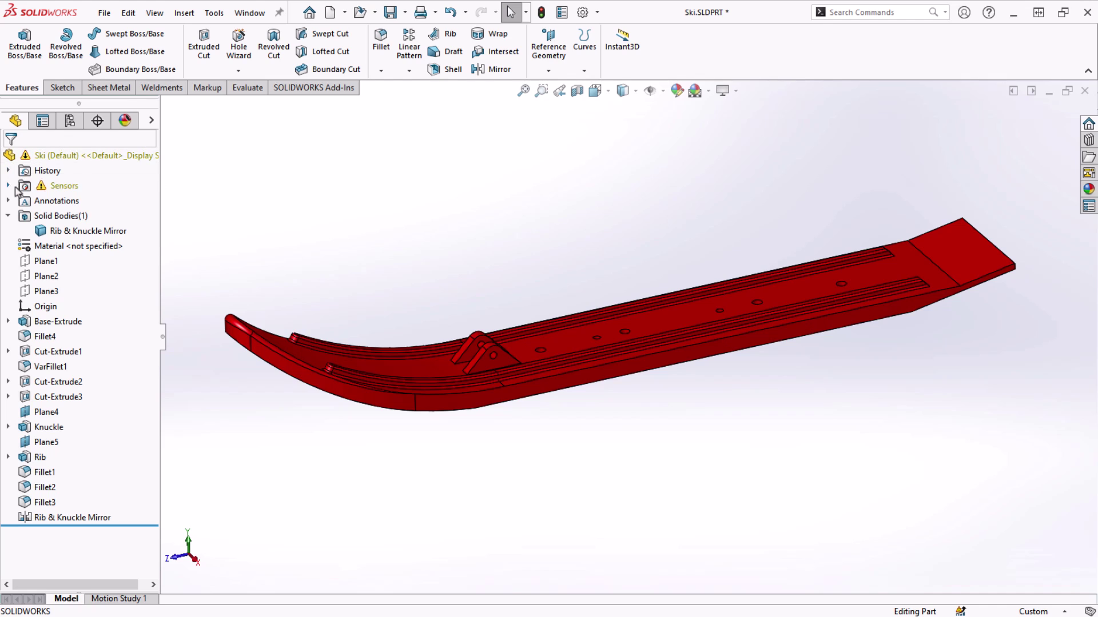
Expand the Sensors folder to reveal Sensors1 reading 2662.03 g with a warning.
click(10, 188)
mouse_move(100, 200)
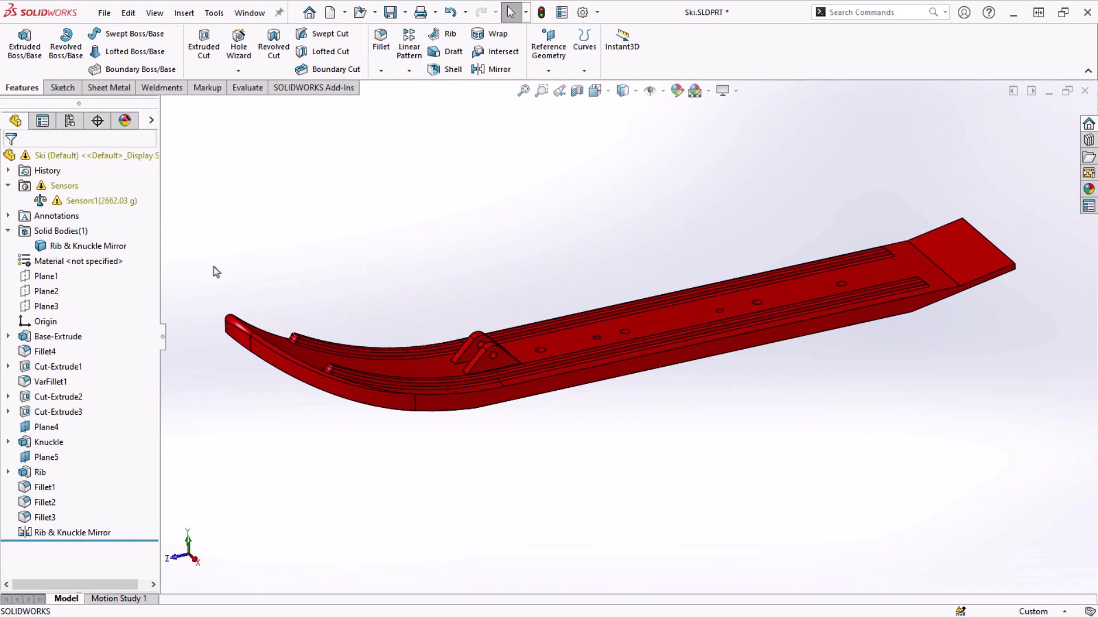
Change the rib sketch length from 23 to 20 and rebuild the ski.
double_click(37, 473)
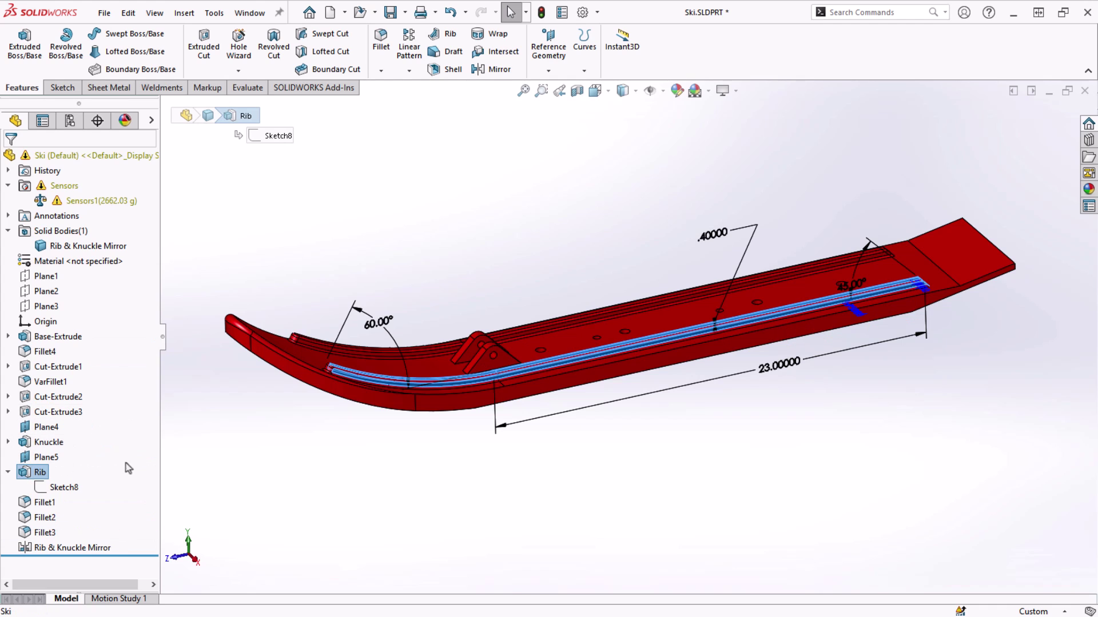
double_click(771, 366)
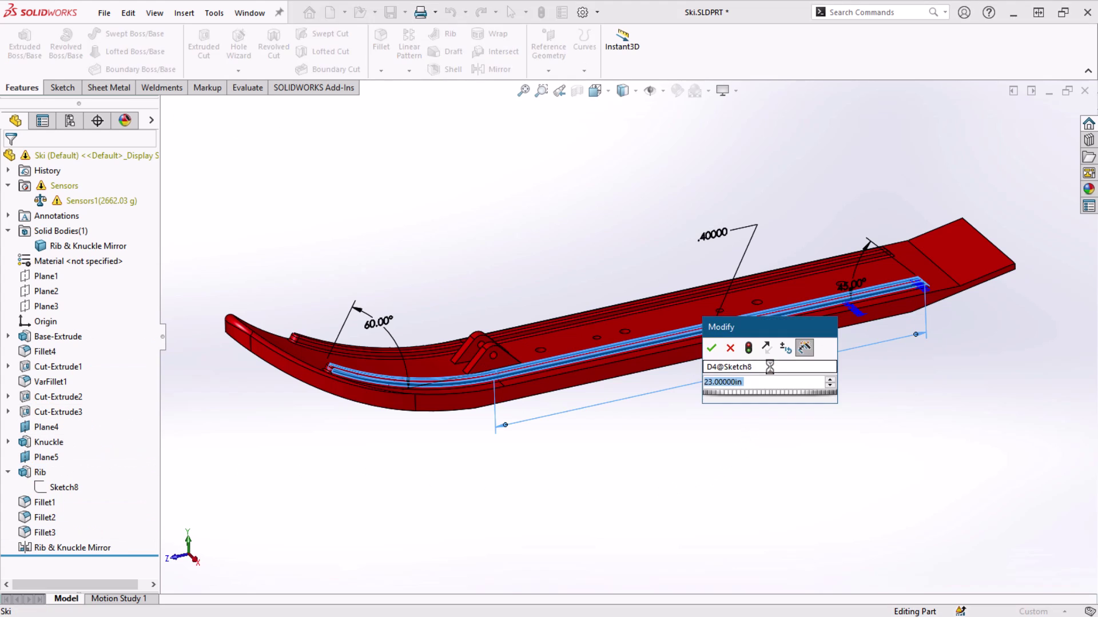
text(20)
click(748, 348)
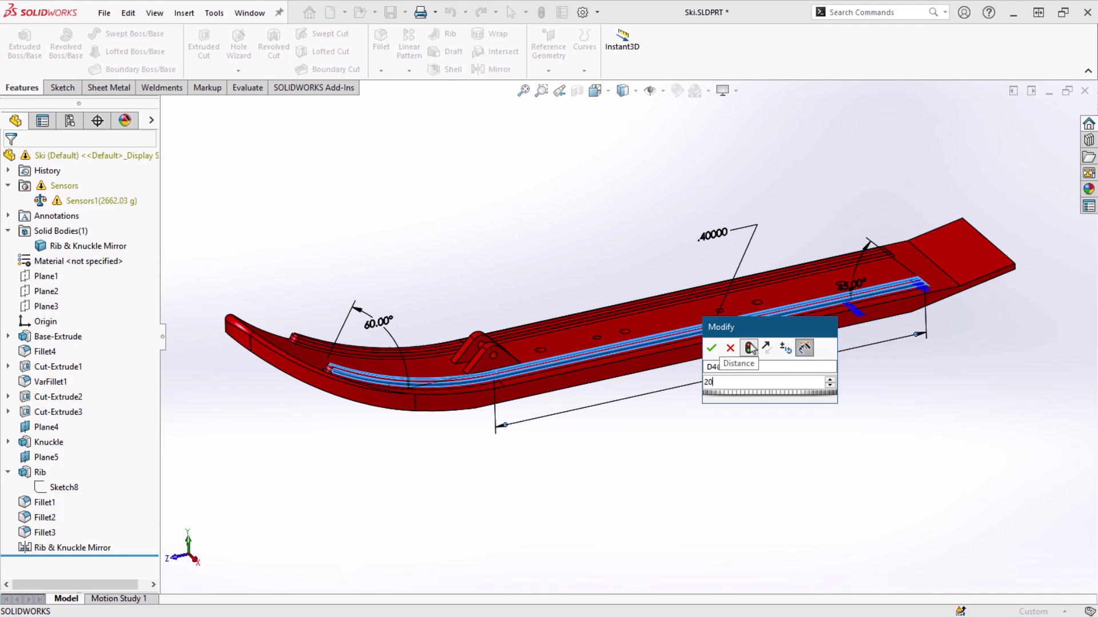
click(712, 347)
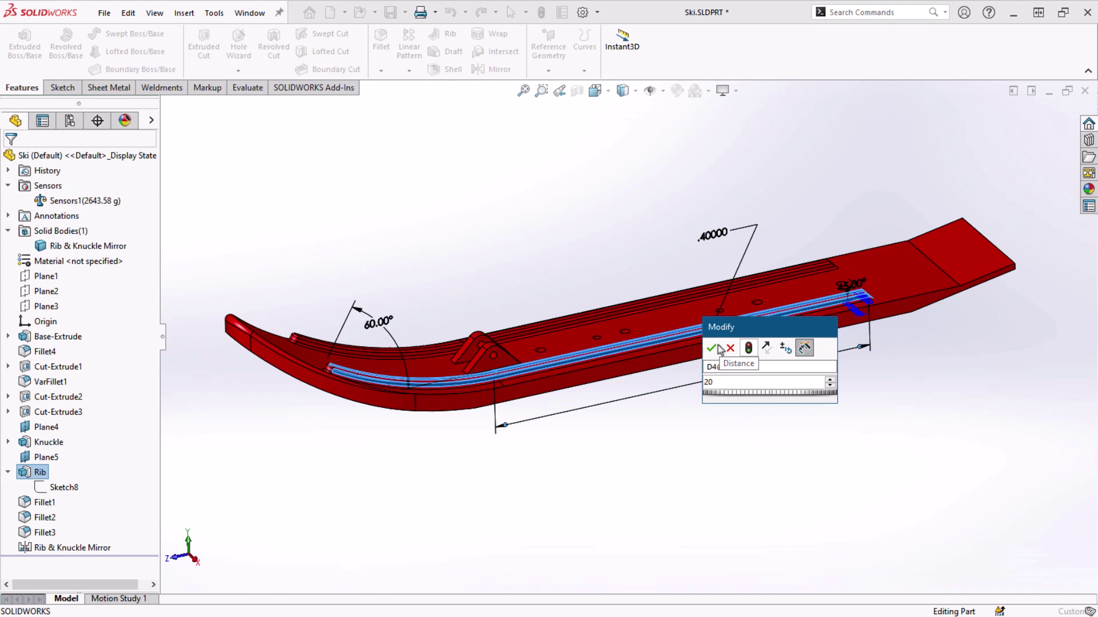
click(622, 272)
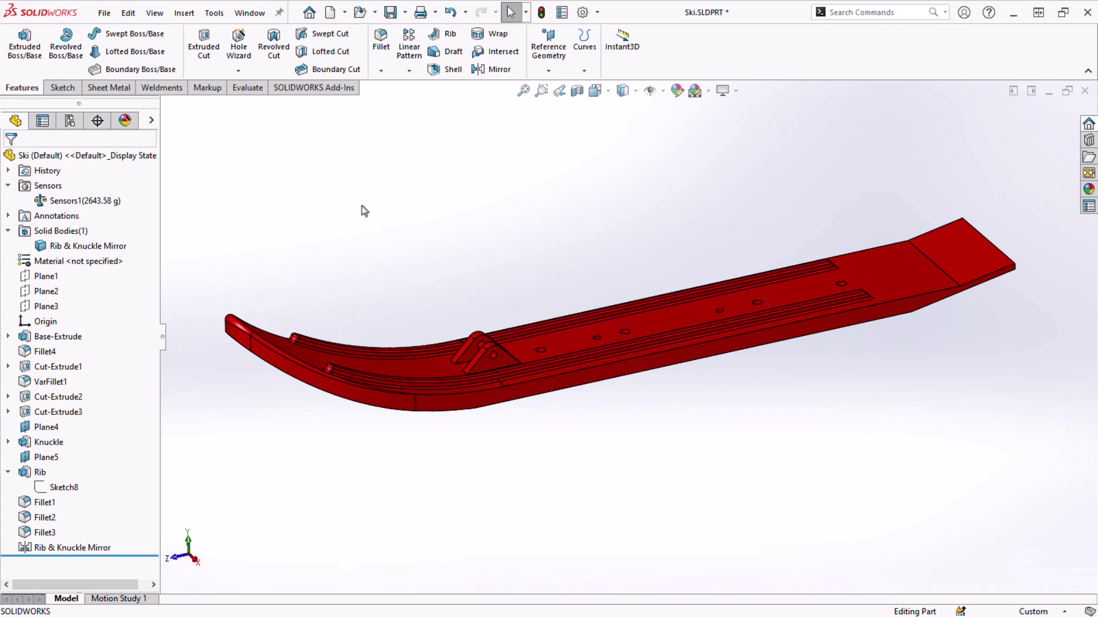
click(109, 204)
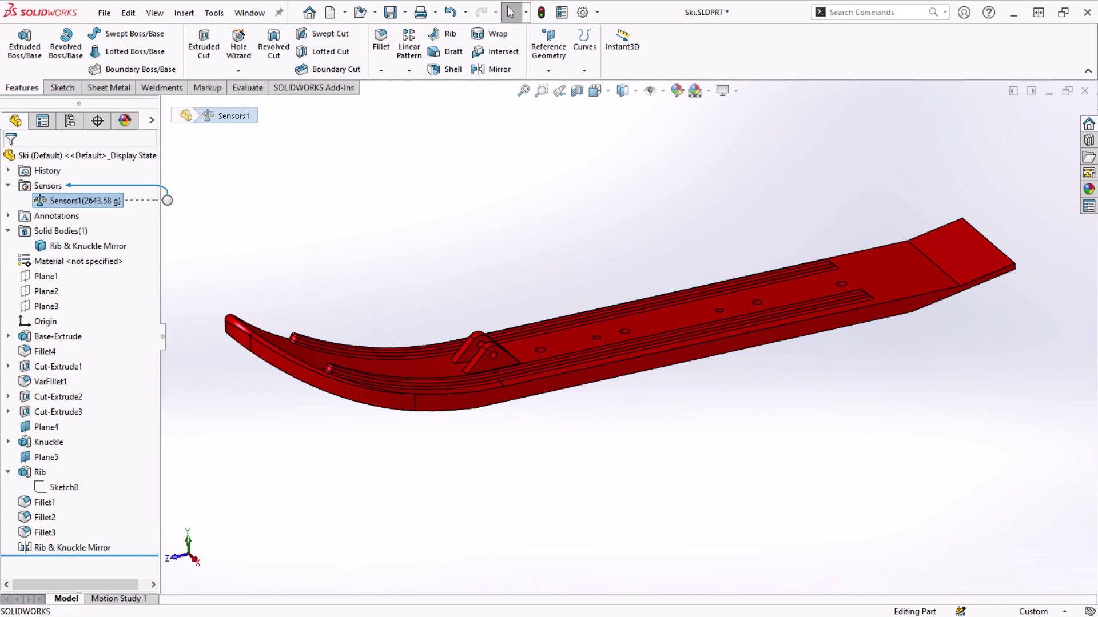
key(Escape)
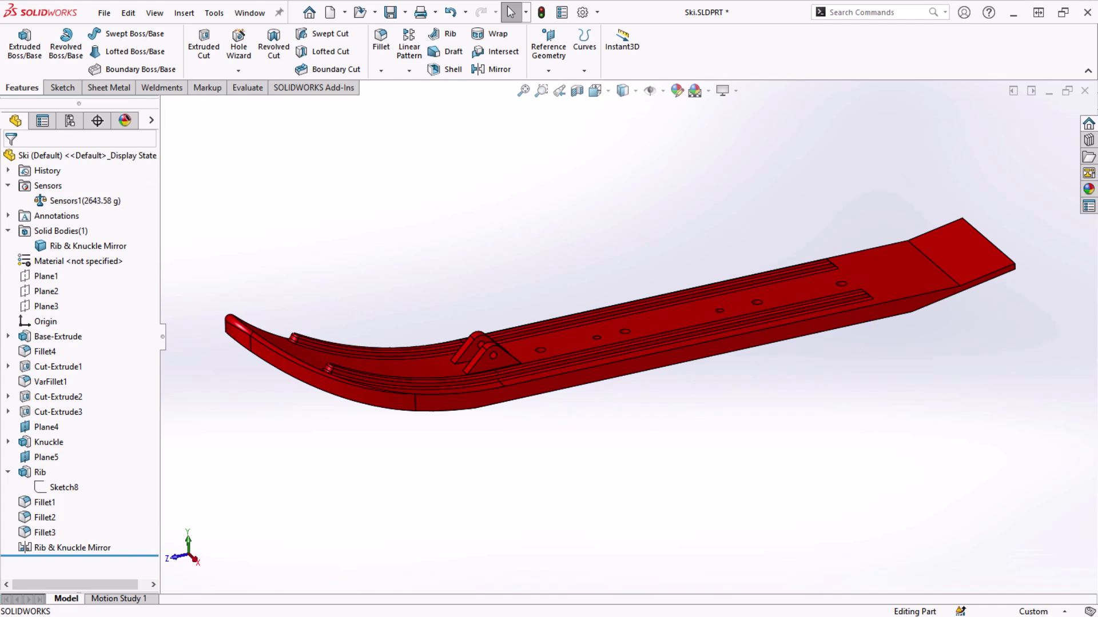